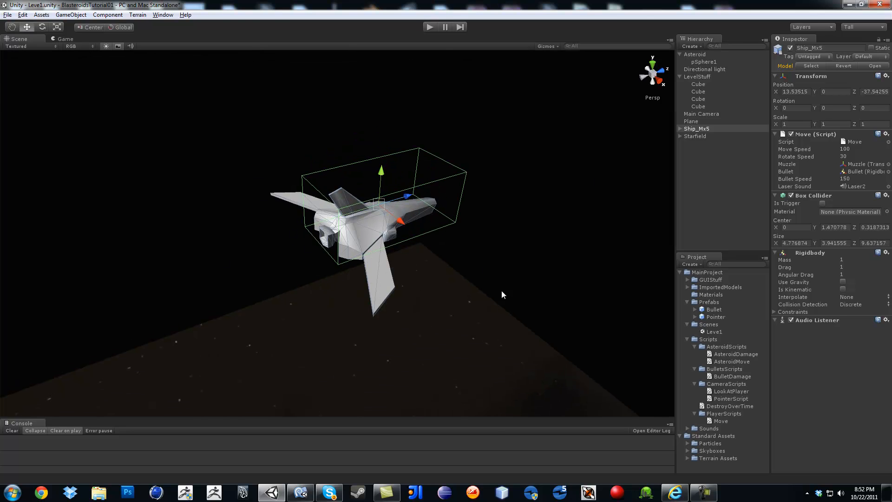
Create a folder named ShipStuff inside the Prefabs folder and move the Bullet prefab into it.
{"action": "left_click", "coordinate": [709, 303]}
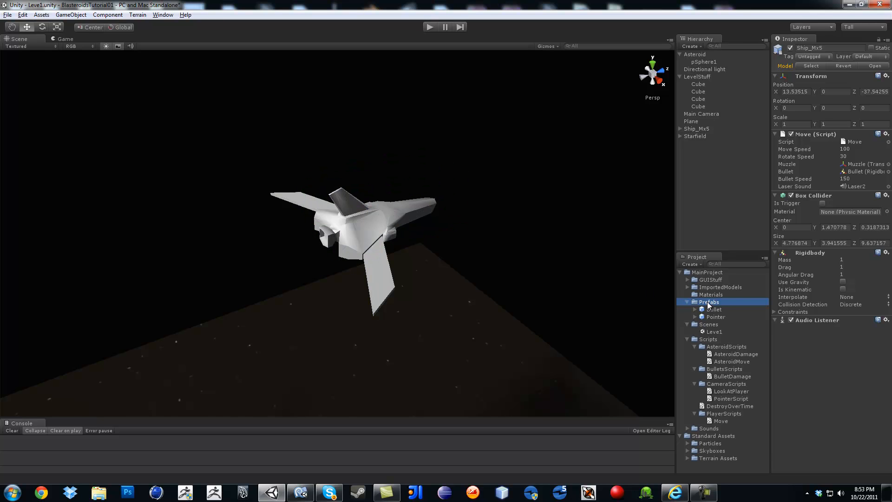
{"action": "right_click", "coordinate": [708, 303]}
{"action": "mouse_move", "coordinate": [727, 310]}
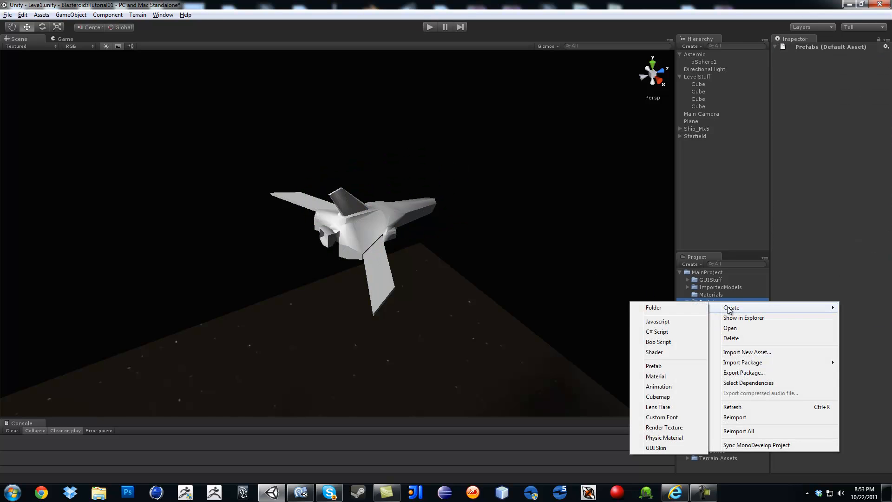
{"action": "left_click", "coordinate": [659, 312]}
{"action": "type", "text": "S"}
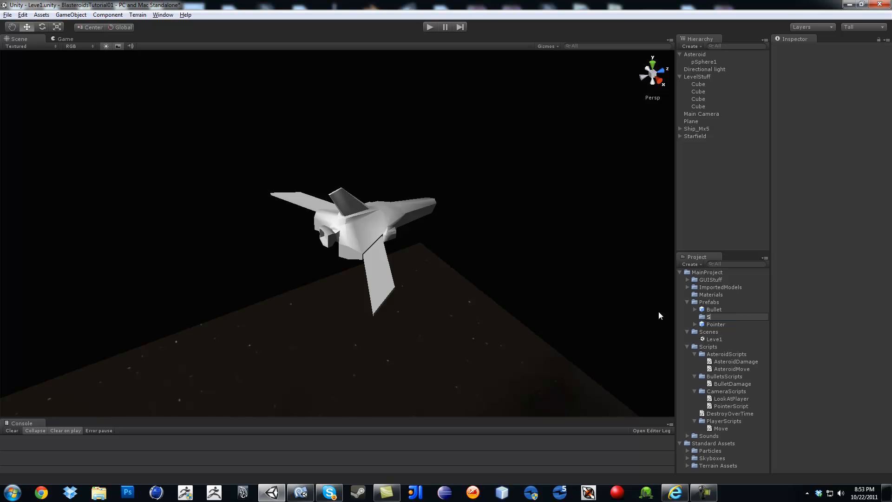
{"action": "type", "text": "hipStuff"}
{"action": "key", "text": "Return"}
{"action": "left_click_drag", "start_coordinate": [705, 312], "coordinate": [713, 324]}
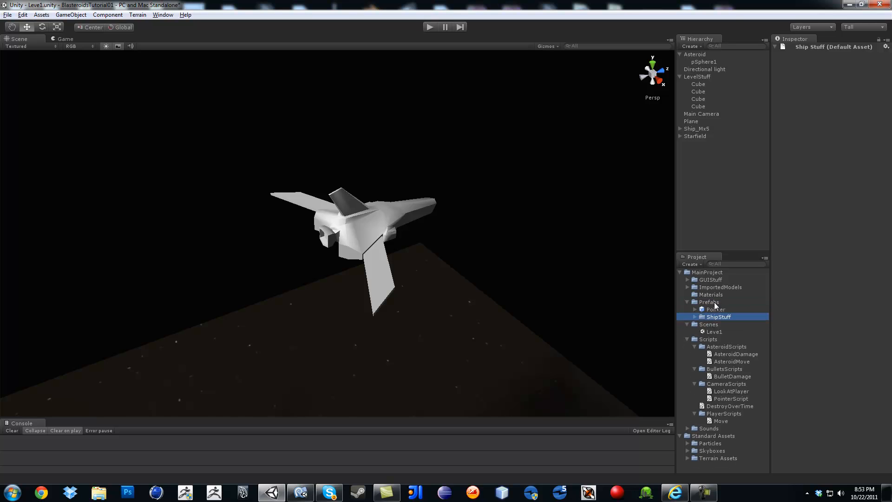
Create a folder named CameraStuff inside the Prefabs folder and move the Pointer prefab into it.
{"action": "left_click", "coordinate": [715, 304]}
{"action": "right_click", "coordinate": [716, 303]}
{"action": "mouse_move", "coordinate": [727, 308]}
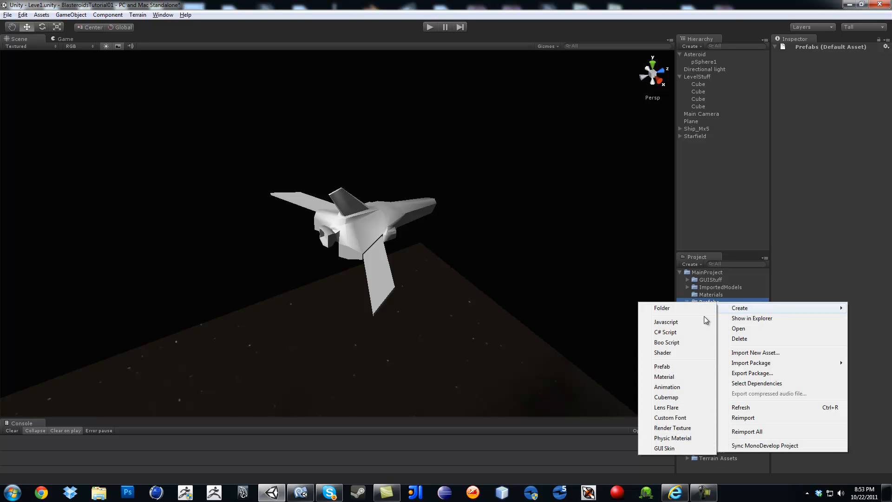
{"action": "left_click", "coordinate": [691, 308]}
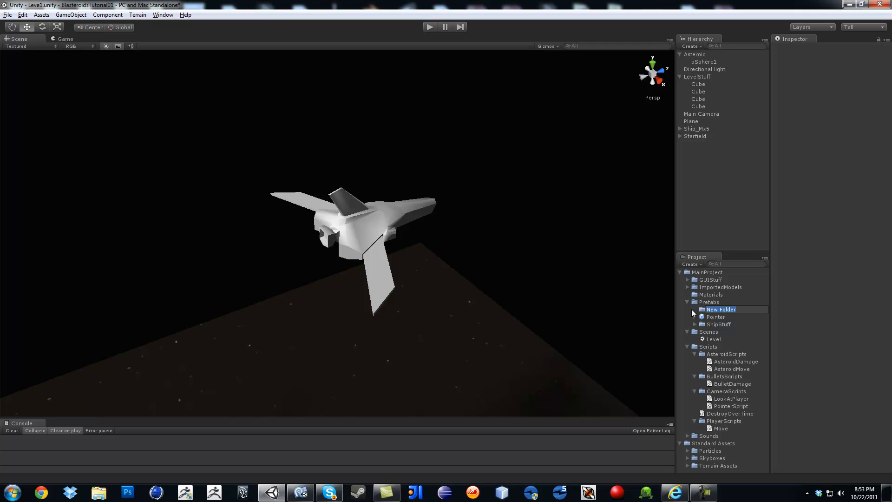
{"action": "type", "text": "Camea"}
{"action": "key", "text": "BackSpace"}
{"action": "type", "text": "raStuff"}
{"action": "key", "text": "Return"}
{"action": "left_click", "coordinate": [703, 317]}
{"action": "left_click_drag", "start_coordinate": [703, 316], "coordinate": [710, 307]}
Create an empty prefab named TruterSound in the ShipStuff folder.
{"action": "left_click", "coordinate": [708, 317]}
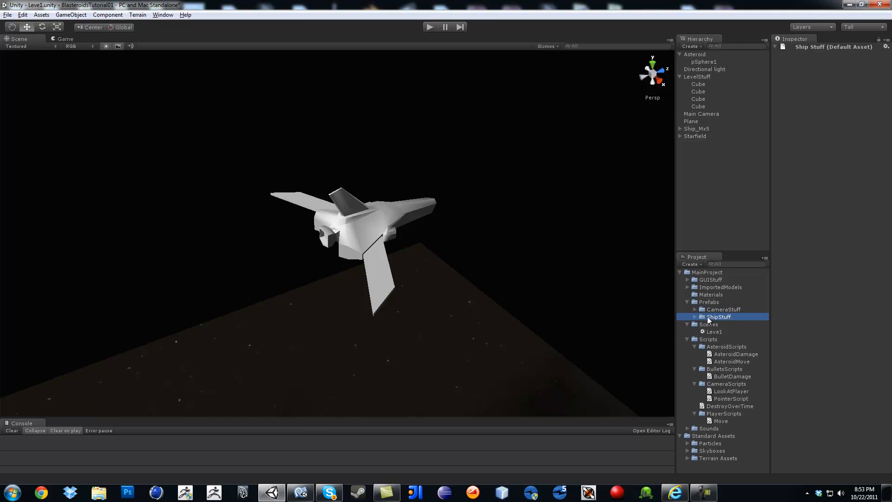
{"action": "left_click", "coordinate": [695, 317]}
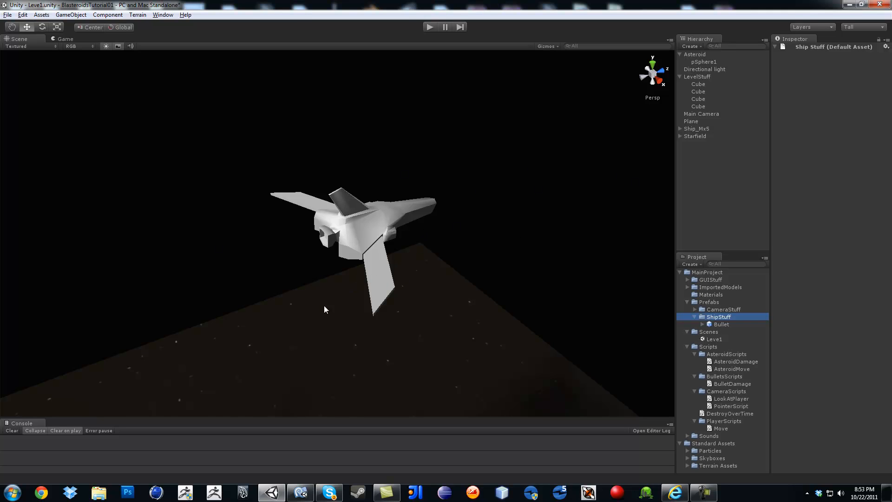
{"action": "right_click", "coordinate": [711, 317]}
{"action": "mouse_move", "coordinate": [734, 323]}
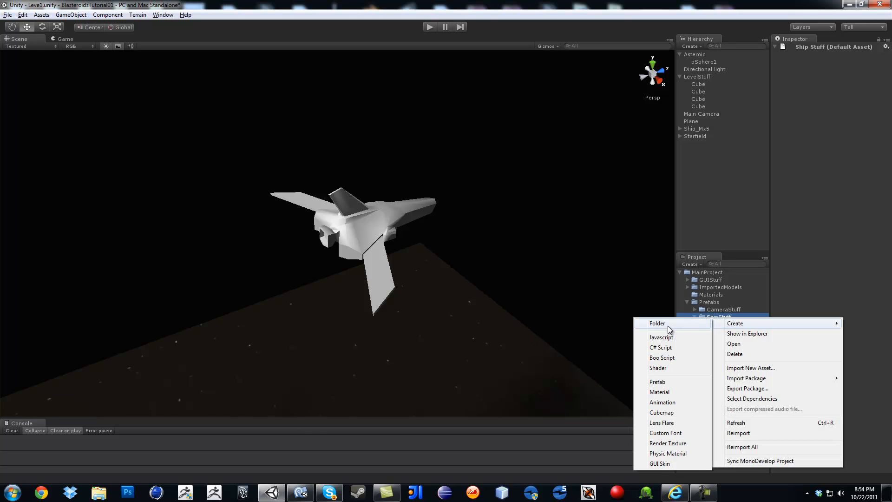
{"action": "left_click", "coordinate": [676, 383]}
{"action": "type", "text": "TruterSound"}
{"action": "key", "text": "Return"}
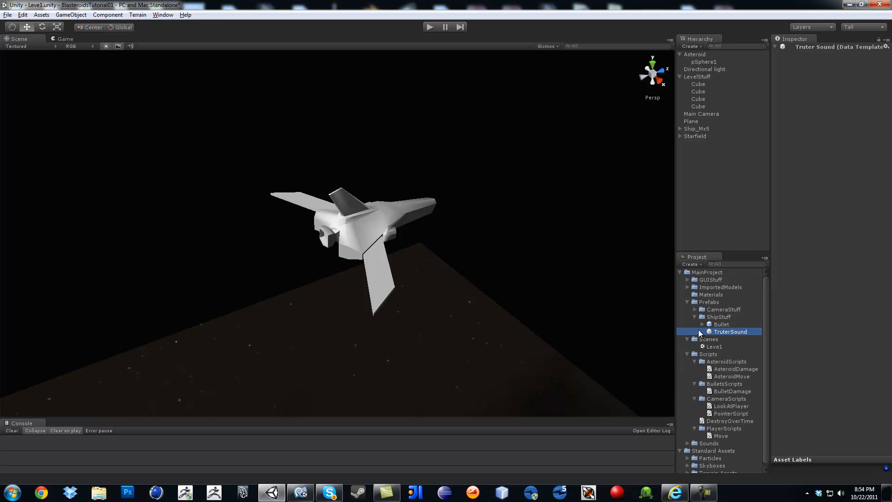
Add another empty prefab to the ShipStuff folder and name it BoosterSound.
{"action": "right_click", "coordinate": [716, 316]}
{"action": "mouse_move", "coordinate": [724, 326]}
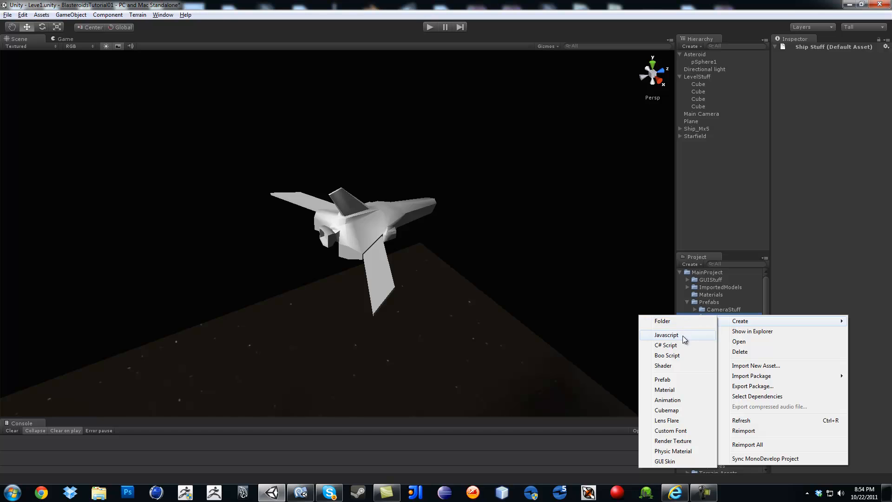
{"action": "left_click", "coordinate": [681, 380]}
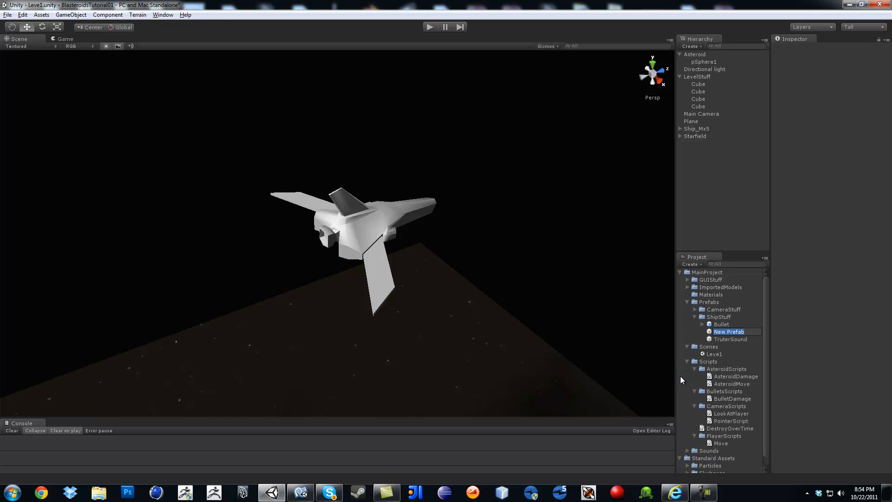
{"action": "type", "text": "C"}
{"action": "key", "text": "BackSpace"}
{"action": "type", "text": "BoosterSound"}
{"action": "key", "text": "Return"}
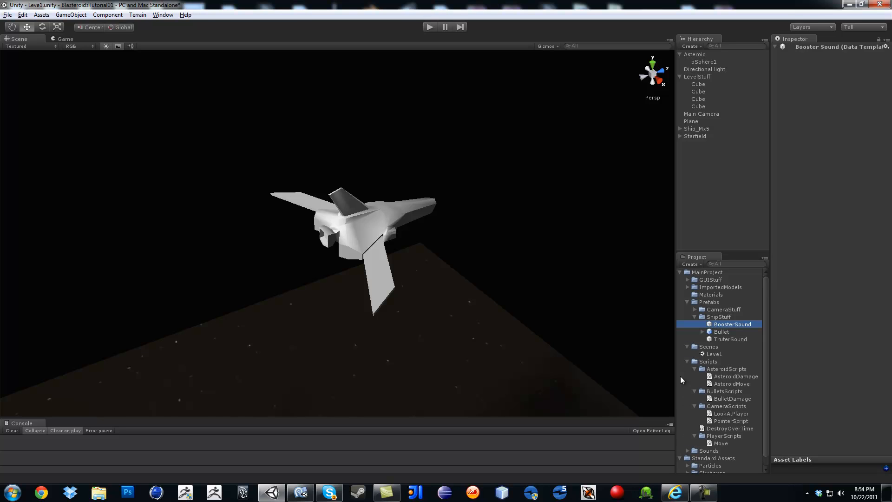
Create an empty game object near the ship and rename it TrusterSound.
{"action": "left_click_drag", "start_coordinate": [403, 224], "coordinate": [355, 230], "text": "alt"}
{"action": "left_click", "coordinate": [70, 14]}
{"action": "left_click", "coordinate": [88, 29]}
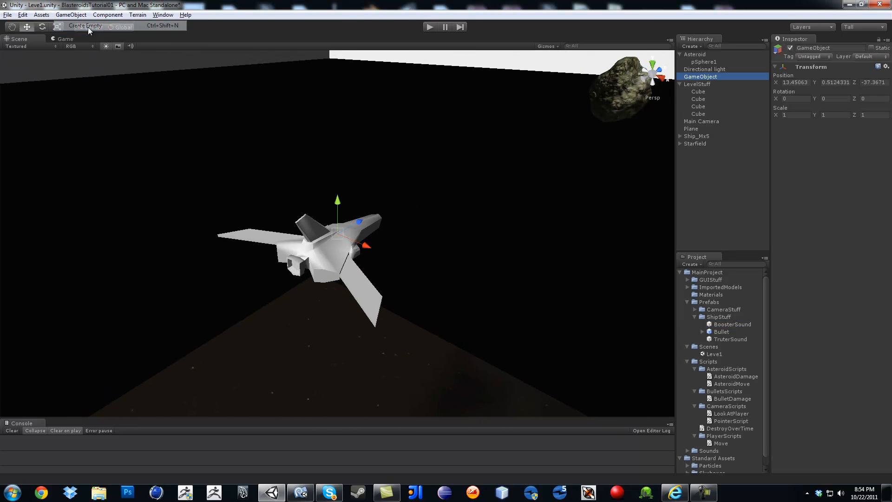
{"action": "left_click", "coordinate": [715, 76]}
{"action": "type", "text": "Tr"}
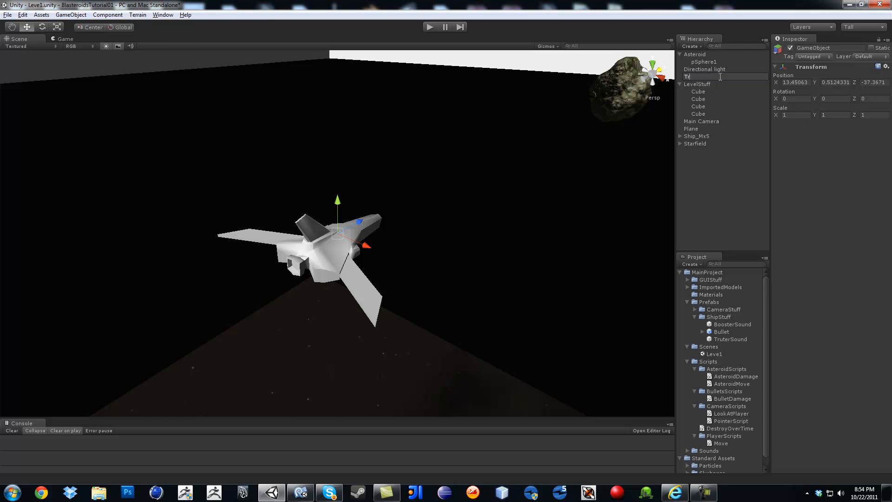
{"action": "type", "text": "usterSound"}
{"action": "key", "text": "Return"}
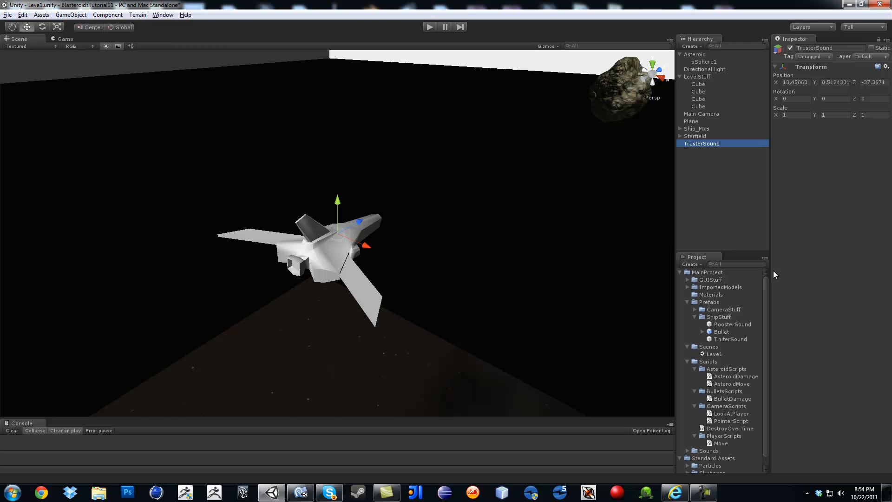
Add an Audio Source component to TrusterSound and raise its 3D minimum distance to about 37.4.
{"action": "left_click", "coordinate": [107, 15]}
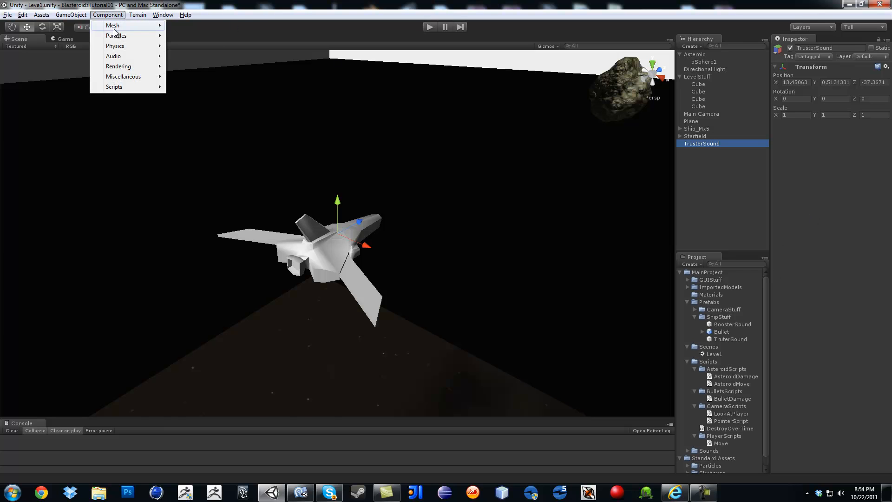
{"action": "mouse_move", "coordinate": [123, 56]}
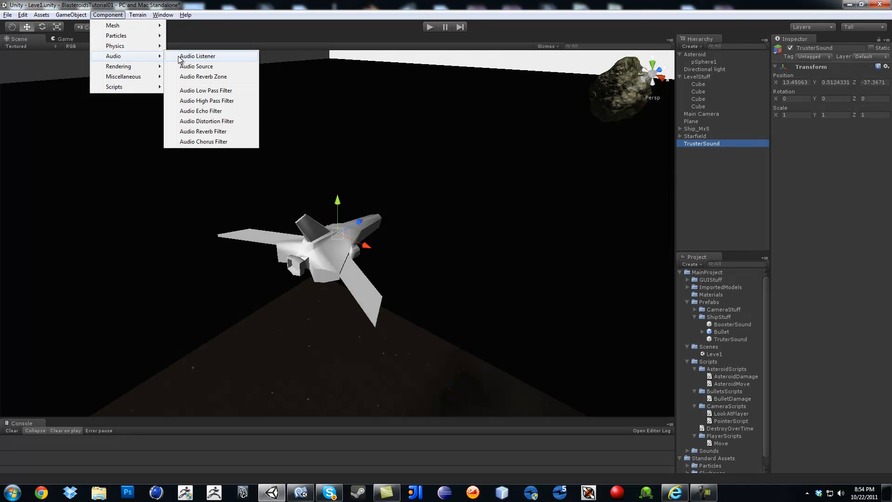
{"action": "left_click", "coordinate": [203, 68]}
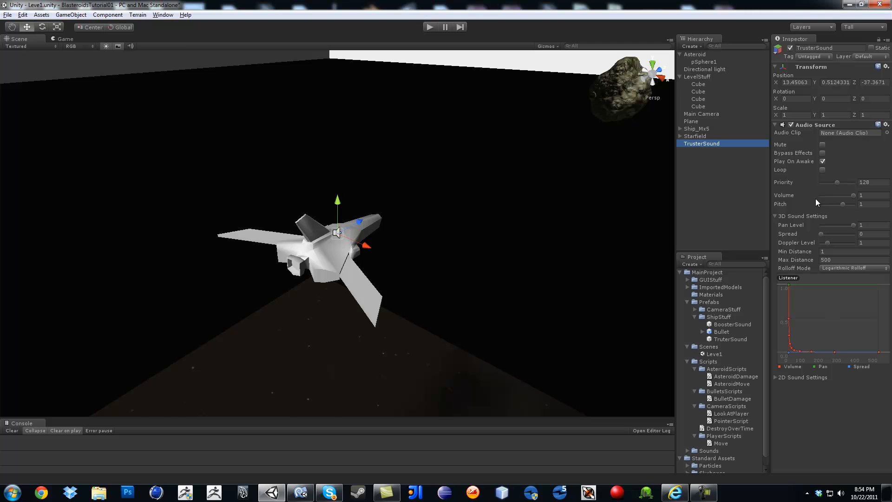
{"action": "mouse_move", "coordinate": [803, 255]}
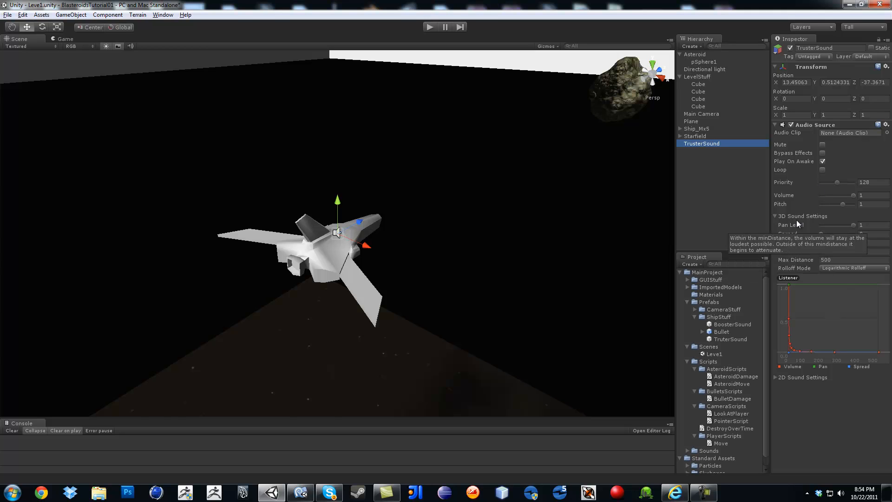
{"action": "left_click", "coordinate": [800, 261]}
{"action": "left_click_drag", "start_coordinate": [805, 254], "coordinate": [826, 254]}
{"action": "left_click", "coordinate": [827, 254]}
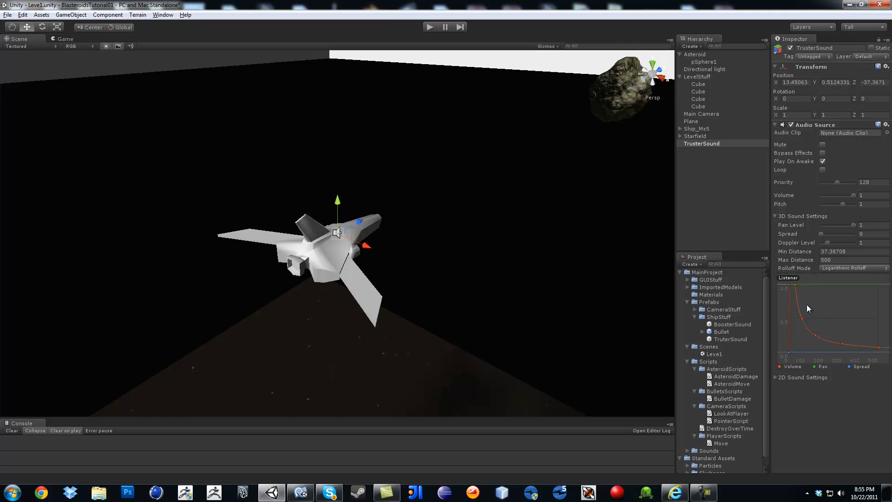
Assign the Thruster sound effect as TrusterSound's audio clip and test it by briefly running the game.
{"action": "left_click", "coordinate": [709, 144]}
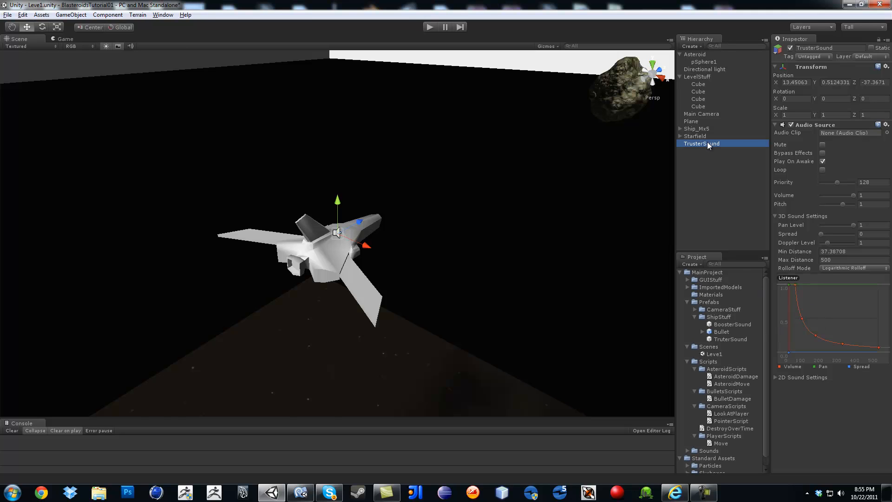
{"action": "scroll", "coordinate": [729, 371], "scroll_direction": "down", "scroll_amount": 2}
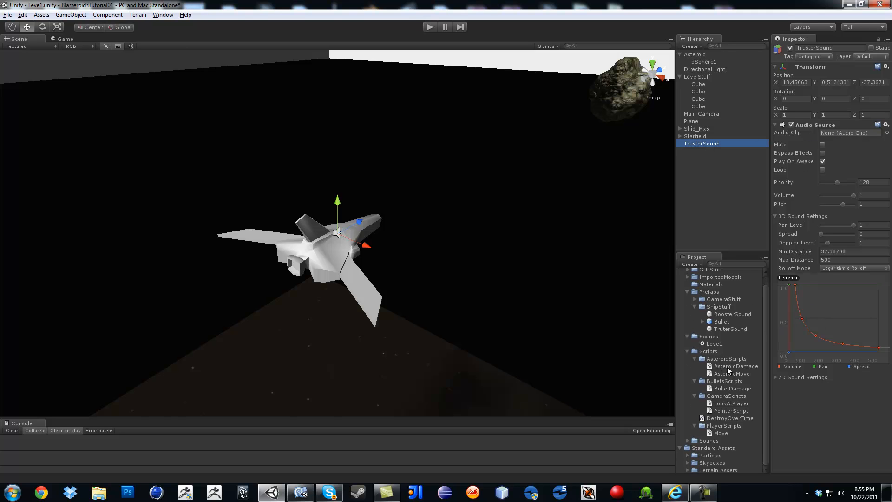
{"action": "left_click", "coordinate": [687, 433]}
{"action": "left_click", "coordinate": [695, 441]}
{"action": "scroll", "coordinate": [703, 418], "scroll_direction": "down", "scroll_amount": 4}
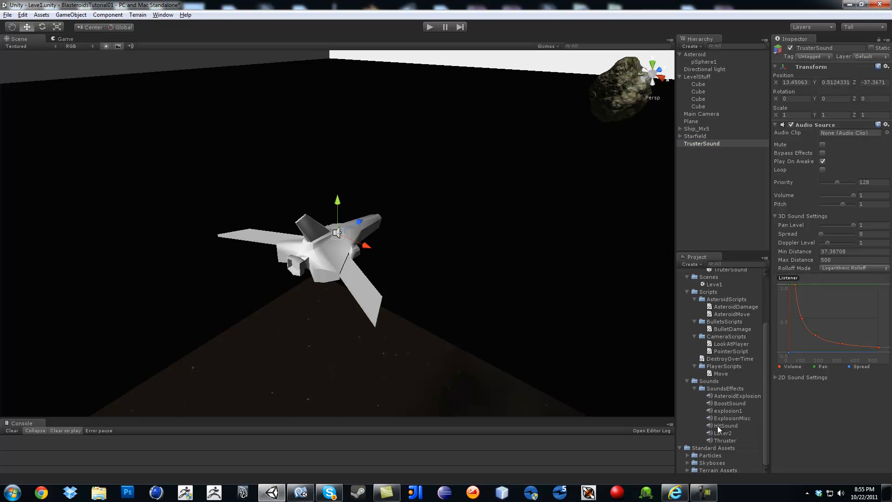
{"action": "left_click_drag", "start_coordinate": [721, 441], "coordinate": [834, 135]}
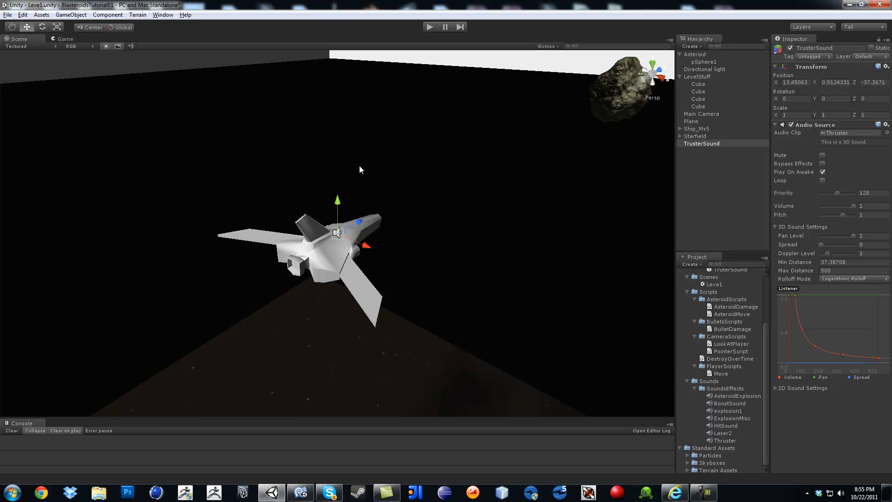
{"action": "left_click", "coordinate": [430, 27]}
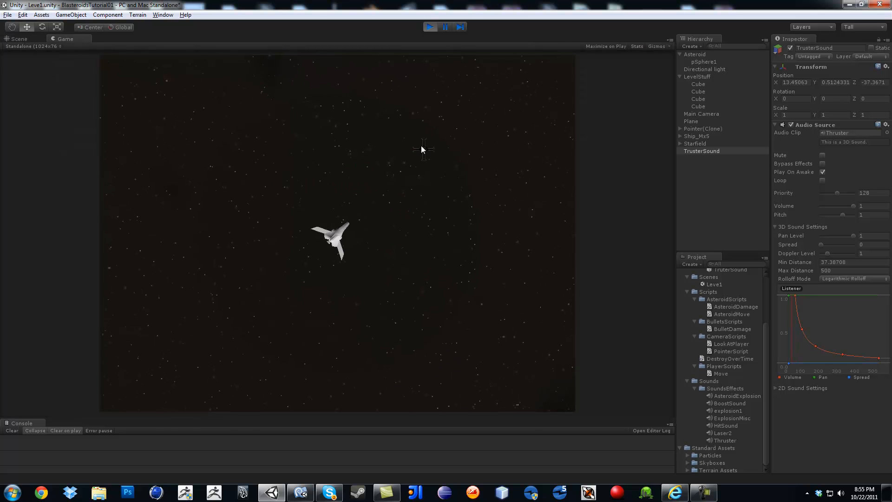
{"action": "left_click", "coordinate": [431, 29]}
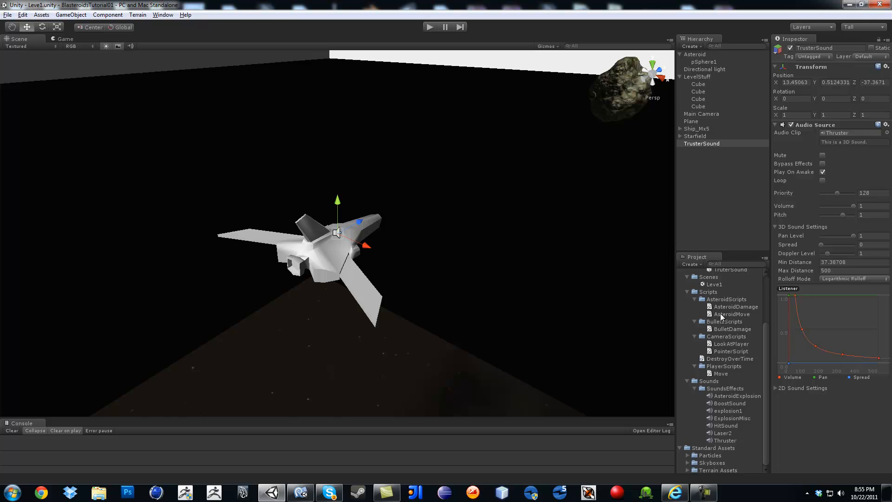
Store the TrusterSound object in the TruterSound prefab and delete the object from the scene.
{"action": "left_click_drag", "start_coordinate": [765, 339], "coordinate": [765, 299]}
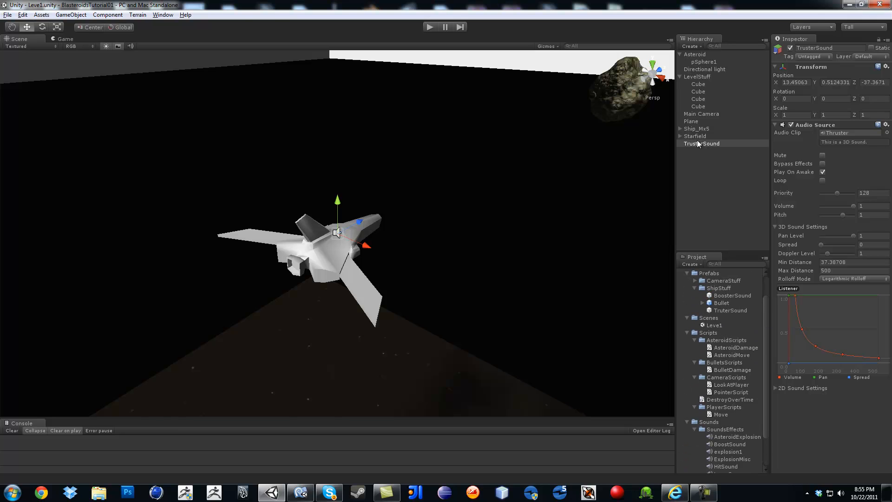
{"action": "left_click_drag", "start_coordinate": [701, 144], "coordinate": [722, 317]}
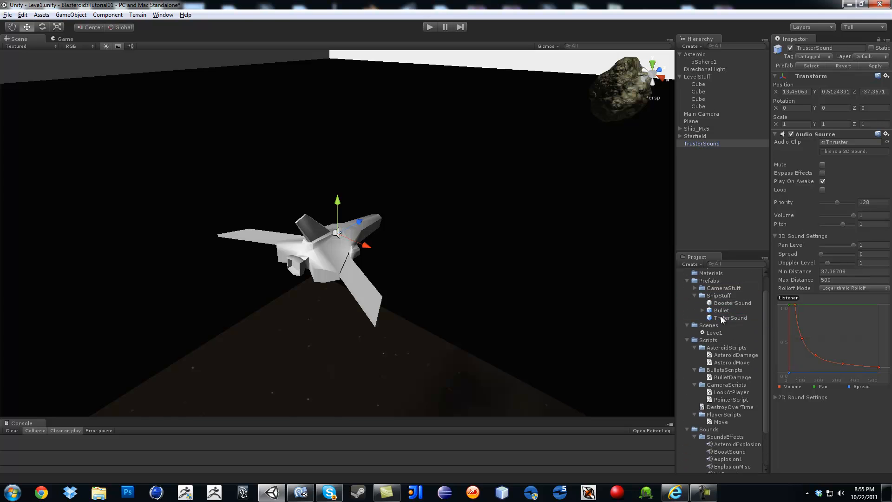
{"action": "left_click", "coordinate": [693, 144]}
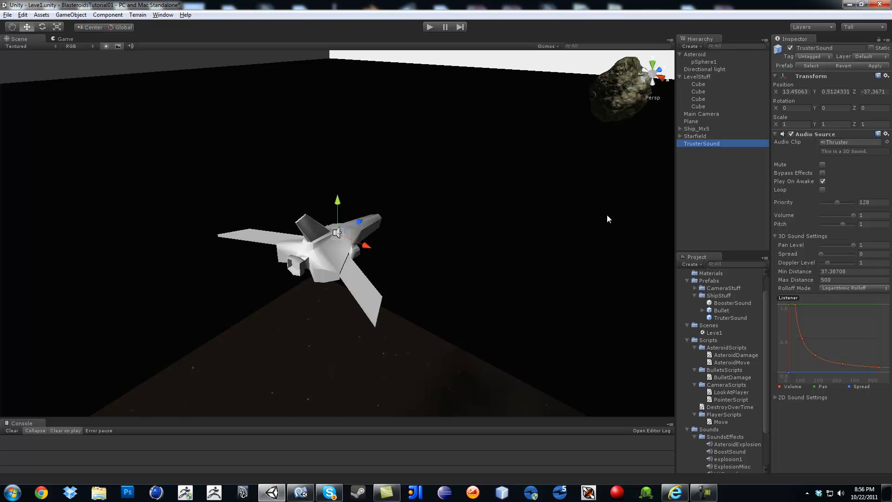
{"action": "key", "text": "Delete"}
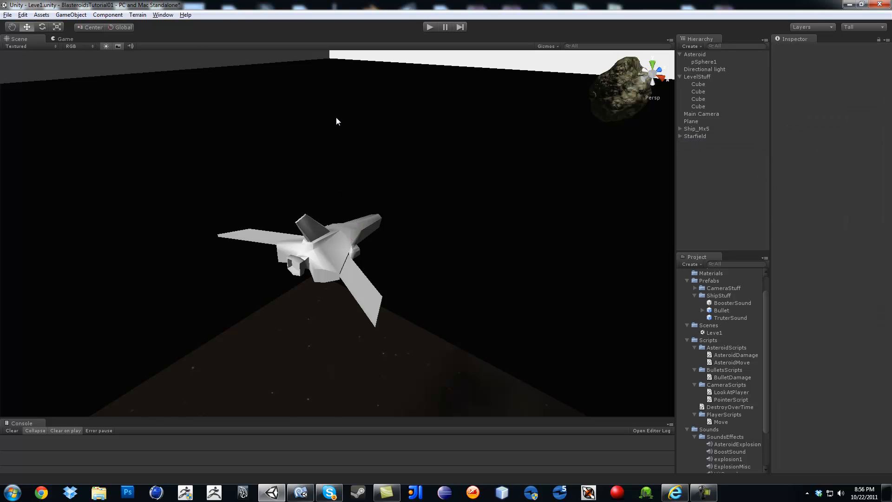
Create an empty game object named BoosterSound and add an Audio Source component to it.
{"action": "left_click", "coordinate": [71, 14]}
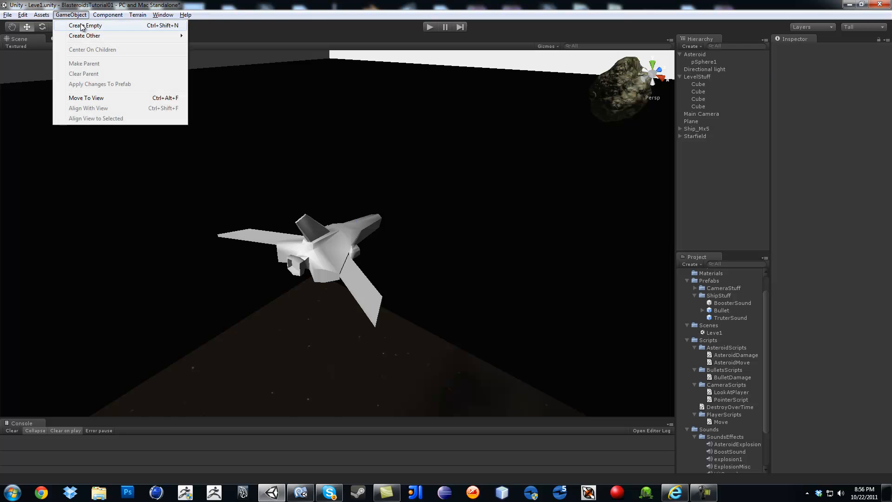
{"action": "left_click", "coordinate": [81, 24]}
{"action": "left_click", "coordinate": [716, 77]}
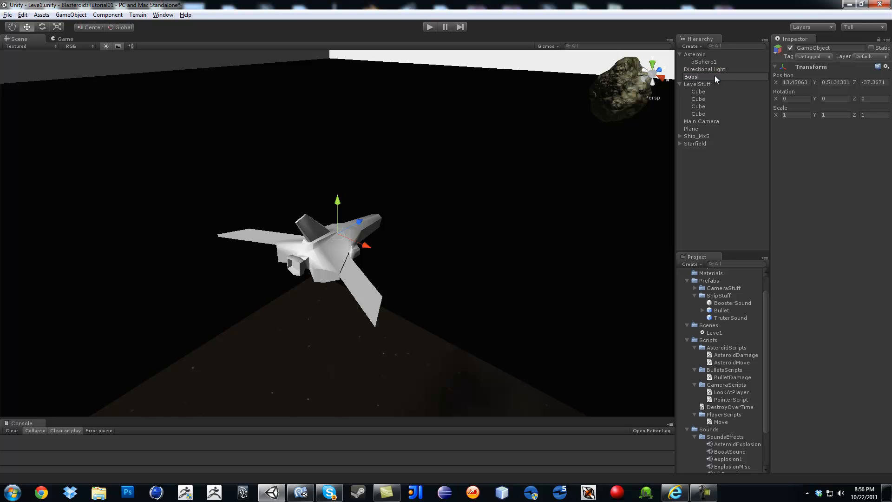
{"action": "type", "text": "BoosterSound"}
{"action": "key", "text": "Return"}
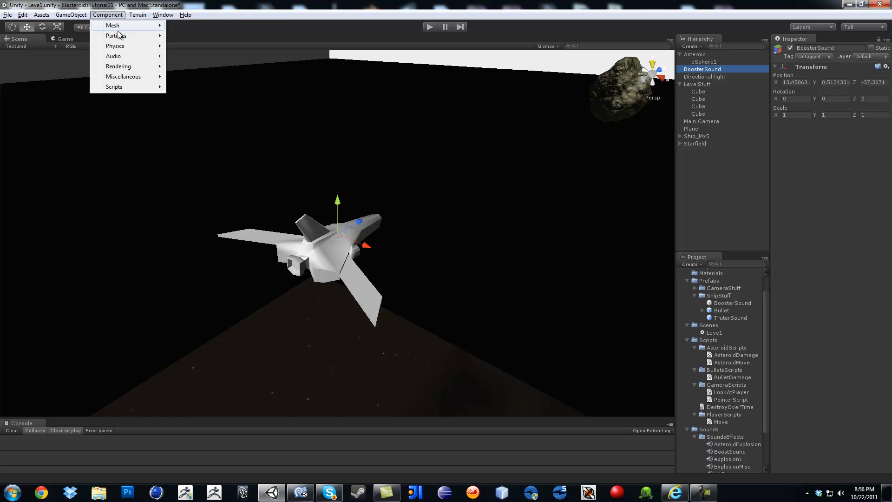
{"action": "mouse_move", "coordinate": [139, 57]}
{"action": "left_click", "coordinate": [195, 66]}
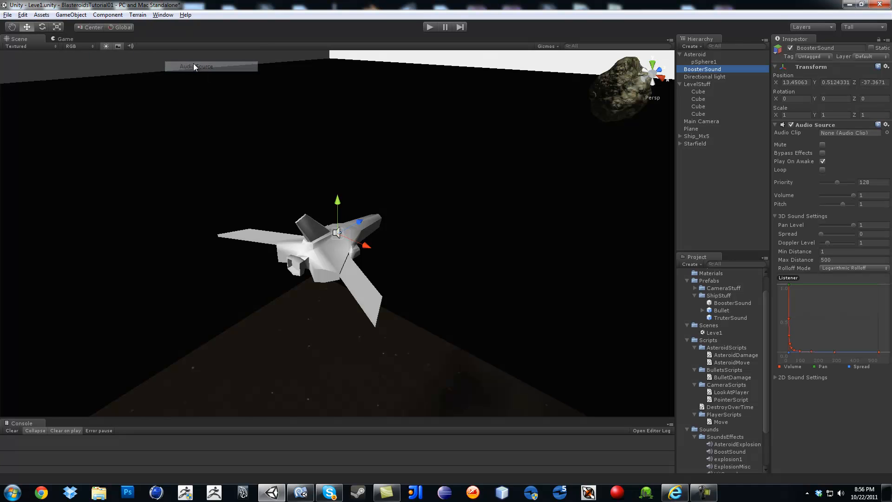
Add a second Audio Source to BoosterSound and raise the two sources' 3D minimum distances to about 21.9 and 29.6 respectively.
{"action": "left_click", "coordinate": [108, 14]}
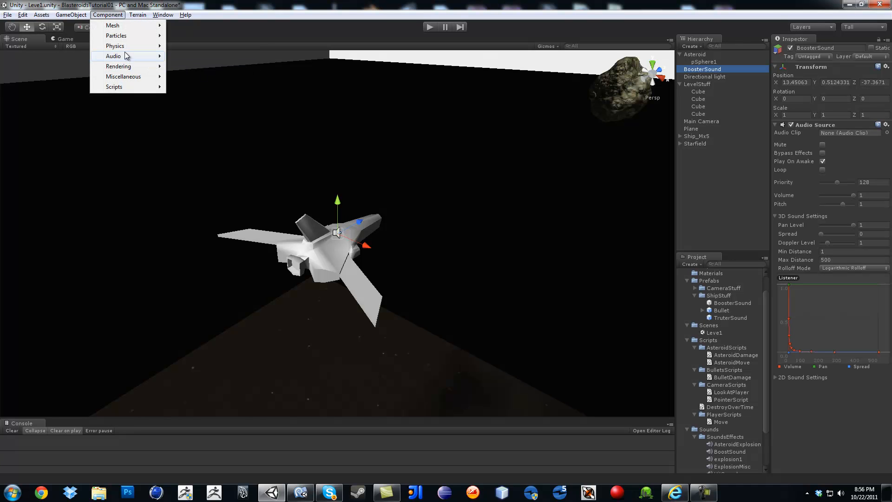
{"action": "mouse_move", "coordinate": [128, 56]}
{"action": "left_click", "coordinate": [201, 69]}
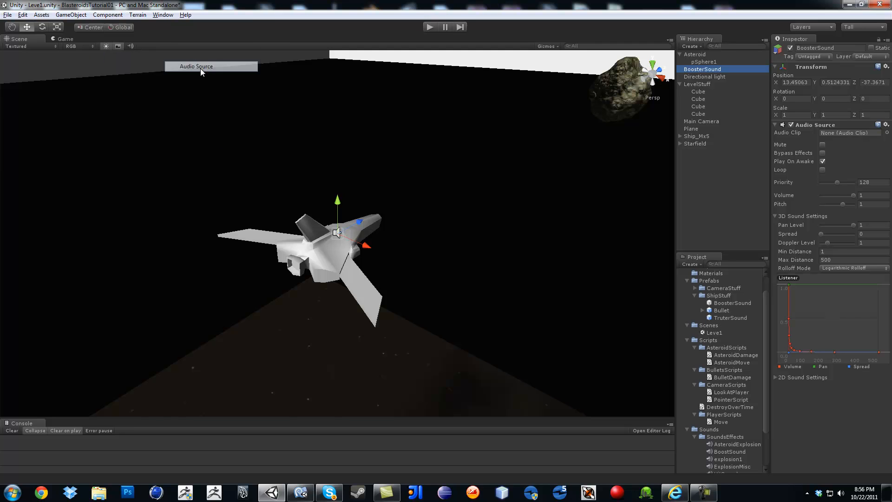
{"action": "left_click_drag", "start_coordinate": [800, 254], "coordinate": [243, 266]}
{"action": "scroll", "coordinate": [821, 311], "scroll_direction": "down", "scroll_amount": 3}
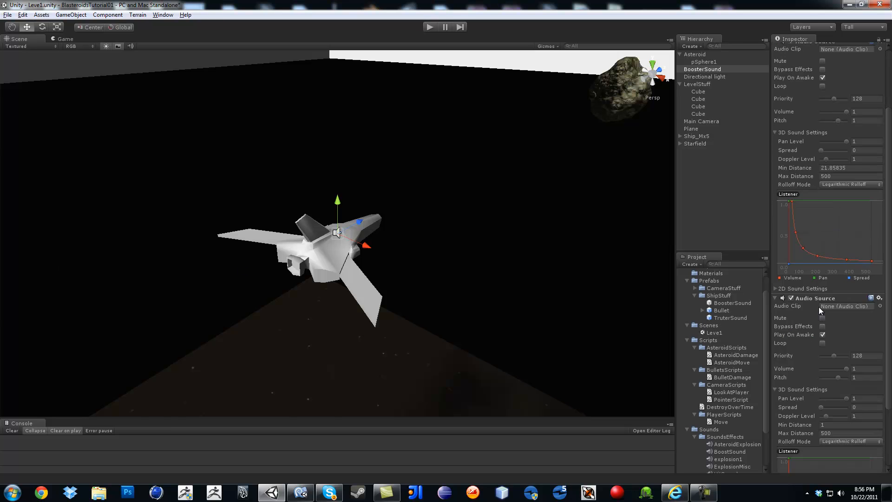
{"action": "scroll", "coordinate": [820, 310], "scroll_direction": "down", "scroll_amount": 3}
{"action": "left_click_drag", "start_coordinate": [806, 344], "coordinate": [350, 358]}
Assign the Thruster sound effect to BoosterSound's first Audio Source and set that source's pitch to 1.5.
{"action": "scroll", "coordinate": [810, 240], "scroll_direction": "up", "scroll_amount": 6}
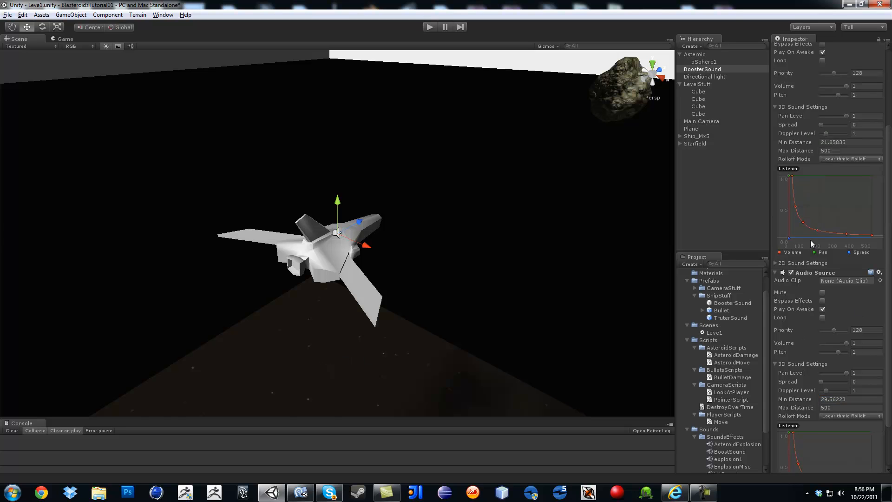
{"action": "scroll", "coordinate": [739, 400], "scroll_direction": "down", "scroll_amount": 2}
{"action": "left_click_drag", "start_coordinate": [726, 442], "coordinate": [836, 133]}
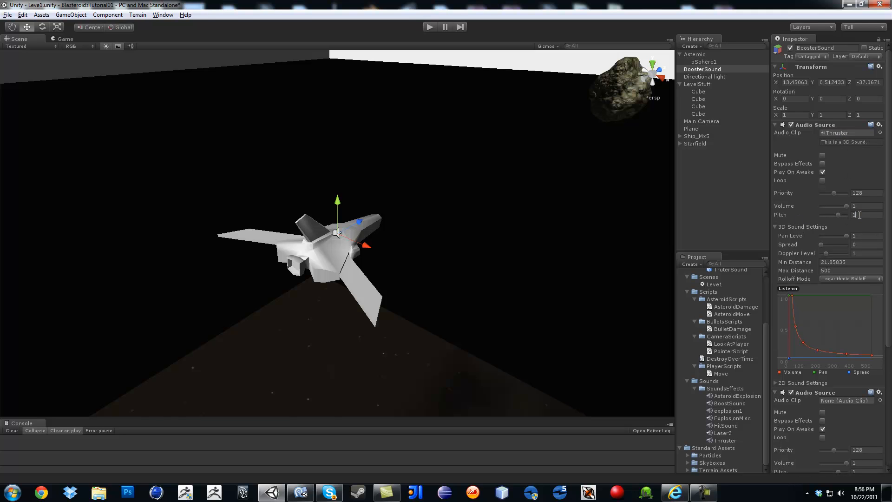
{"action": "type", "text": "1.5"}
Assign the BoostSound effect to BoosterSound's second Audio Source and test the sounds by briefly running the game.
{"action": "scroll", "coordinate": [824, 261], "scroll_direction": "down", "scroll_amount": 4}
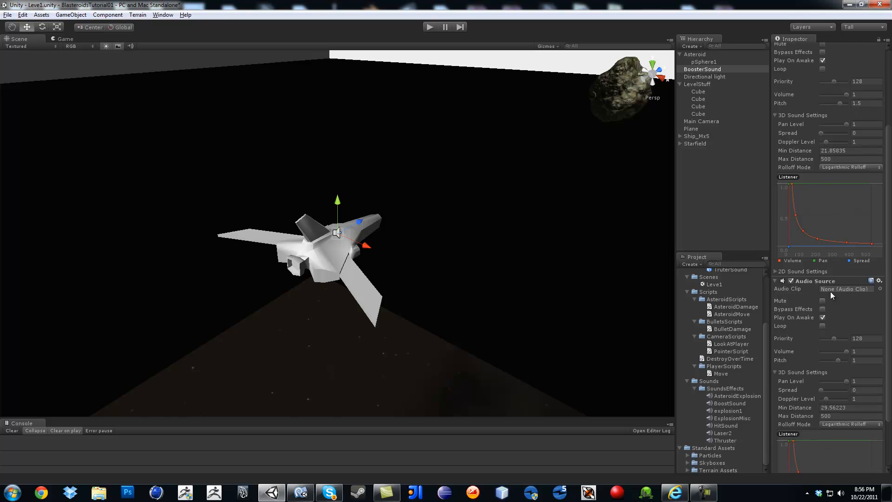
{"action": "left_click_drag", "start_coordinate": [727, 400], "coordinate": [852, 289]}
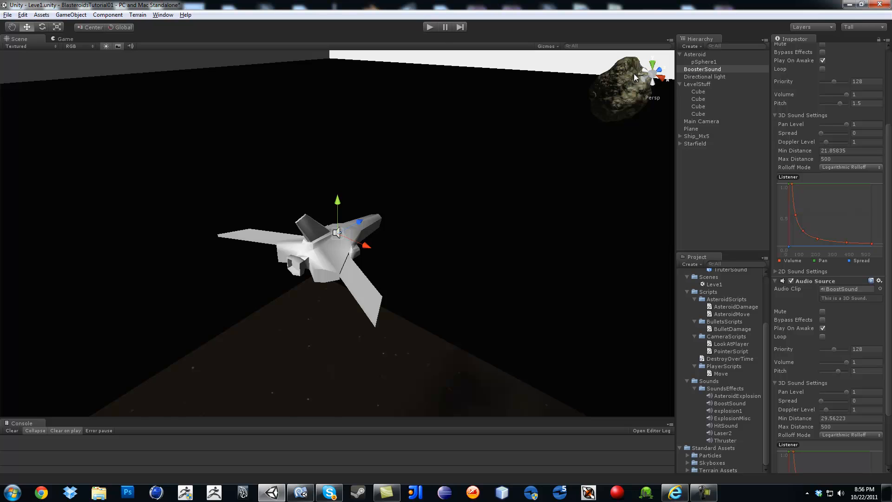
{"action": "left_click", "coordinate": [430, 27]}
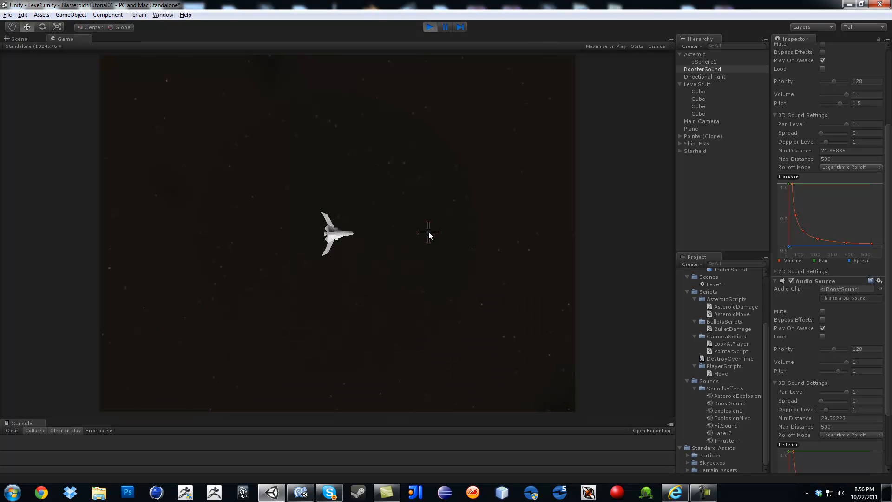
{"action": "left_click", "coordinate": [430, 27]}
Store the BoosterSound object in the BoosterSound prefab under ShipStuff and delete the object from the scene.
{"action": "scroll", "coordinate": [853, 191], "scroll_direction": "up", "scroll_amount": 5}
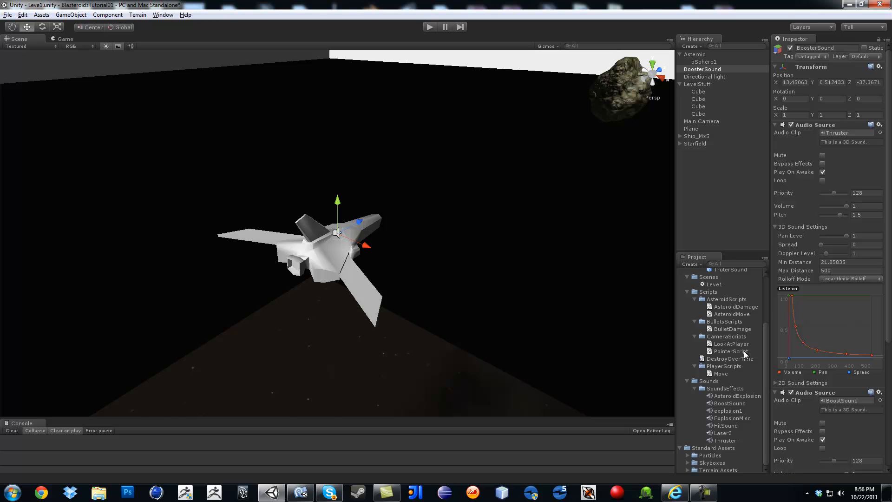
{"action": "scroll", "coordinate": [733, 321], "scroll_direction": "up", "scroll_amount": 3}
{"action": "left_click_drag", "start_coordinate": [702, 69], "coordinate": [728, 328]}
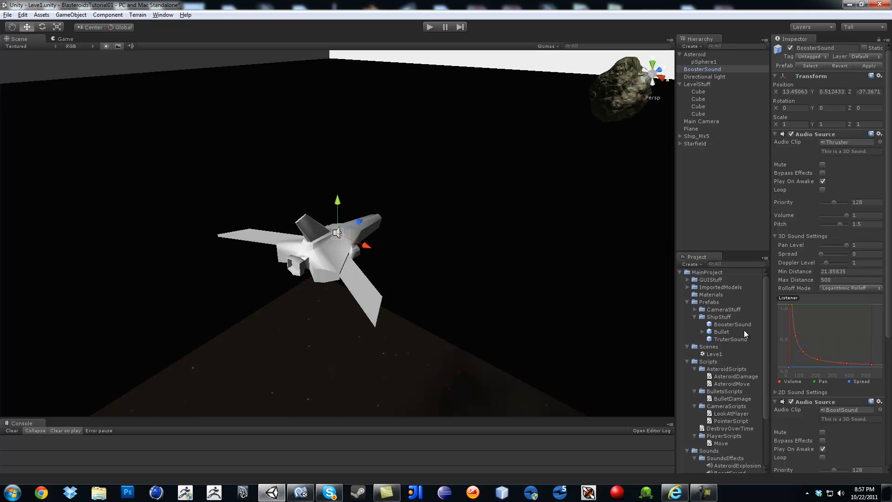
{"action": "left_click", "coordinate": [721, 68]}
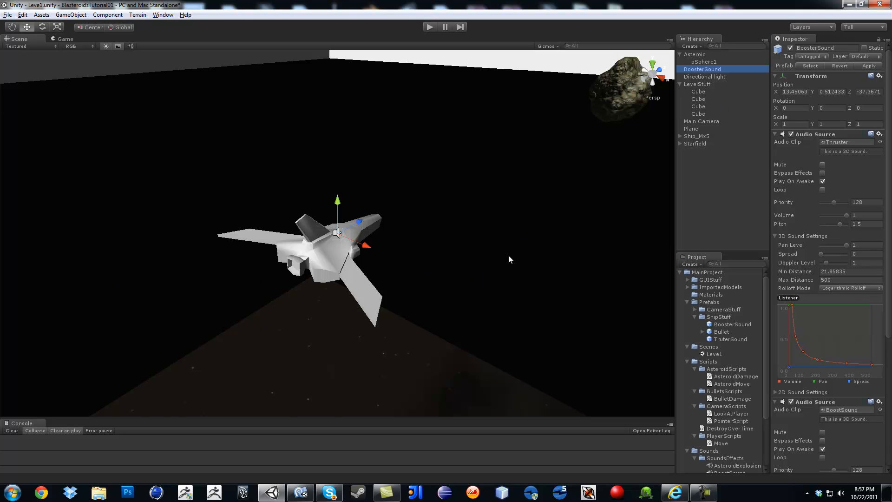
{"action": "key", "text": "Delete"}
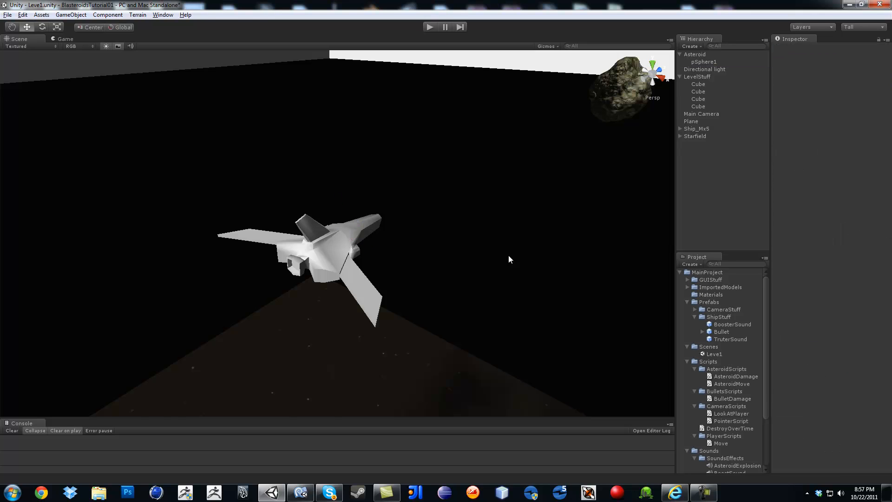